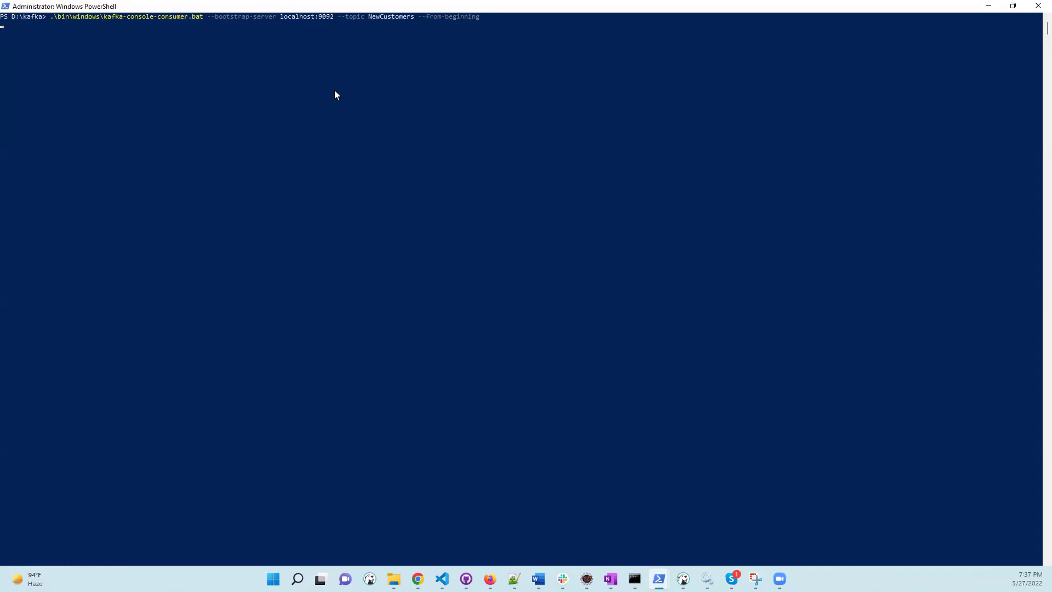
# Leave Select mode in PowerShell so the NewCustomers consumer keeps printing the stored customer records.
pyautogui.moveTo(334, 91); pyautogui.dragTo(388, 67)
pyautogui.click(389, 62)
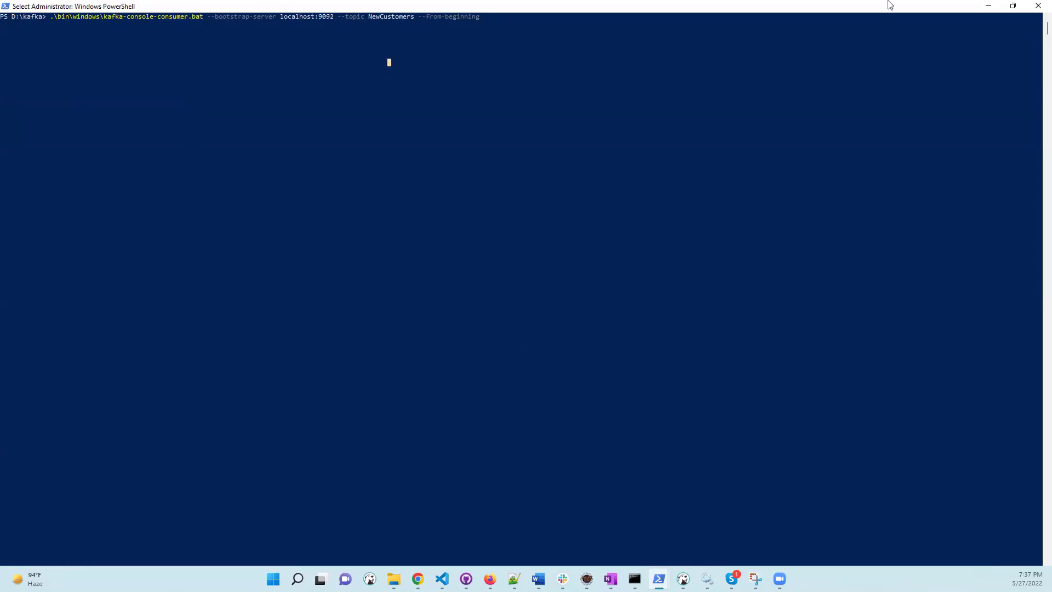
pyautogui.rightClick(565, 221)
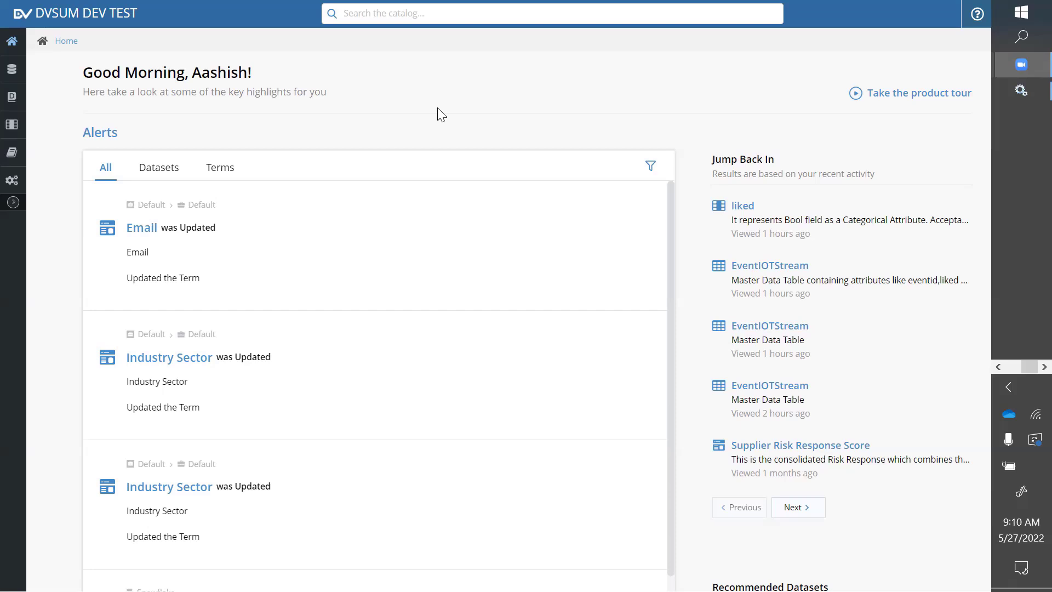
# Create a new Kafka data source named Kafkademo.
pyautogui.click(11, 205)
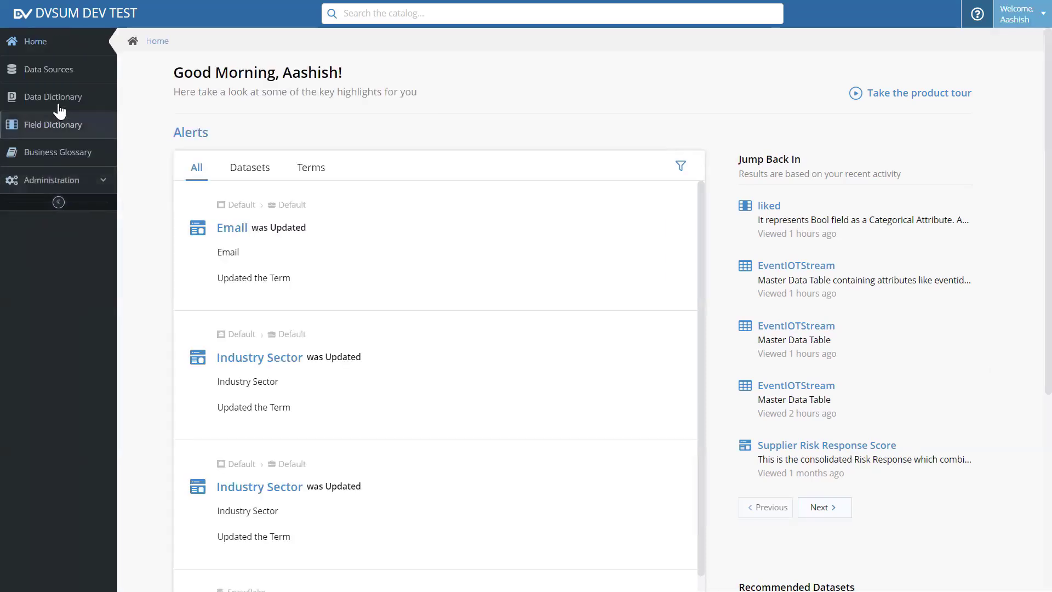
pyautogui.click(49, 71)
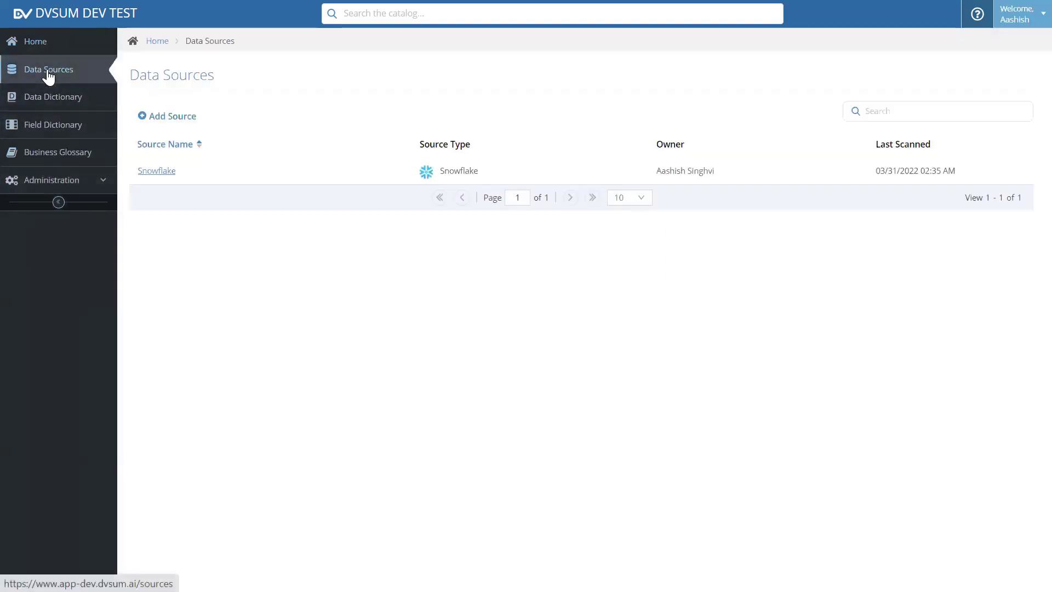
pyautogui.click(172, 117)
pyautogui.click(547, 274)
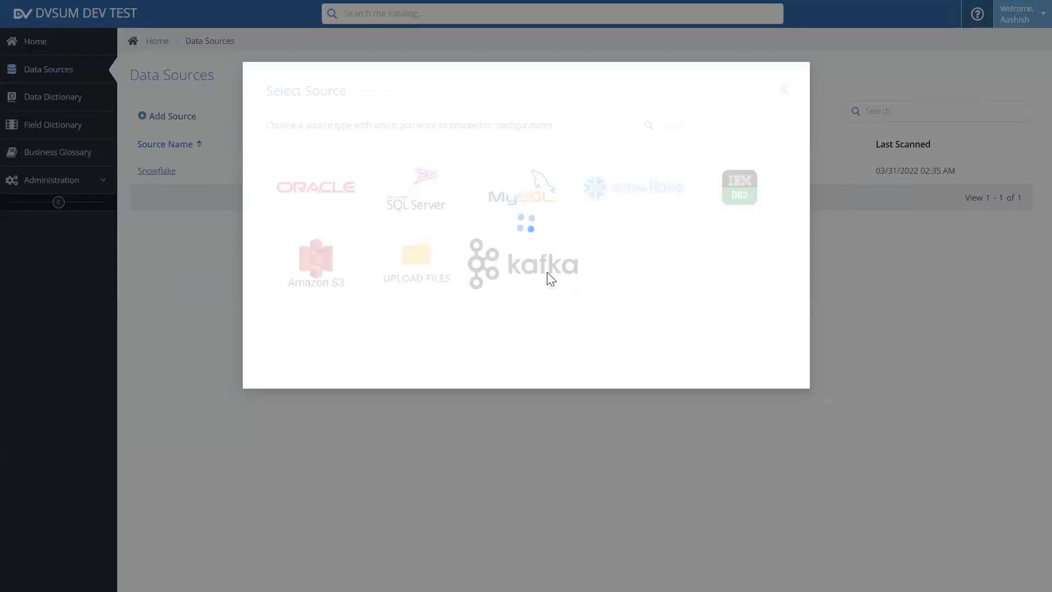
pyautogui.click(423, 209)
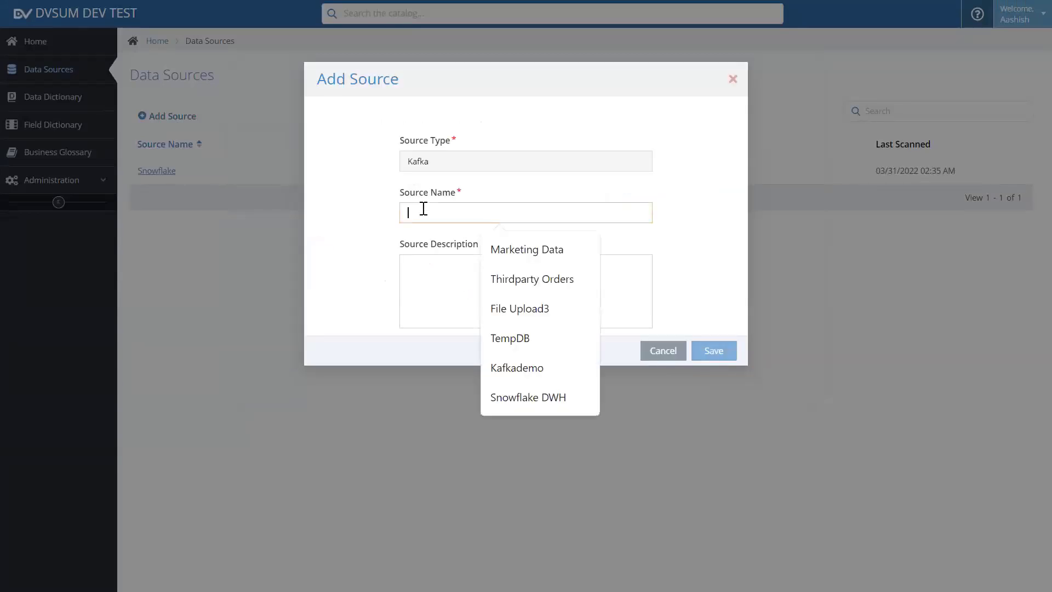
pyautogui.write('Kafkademo')
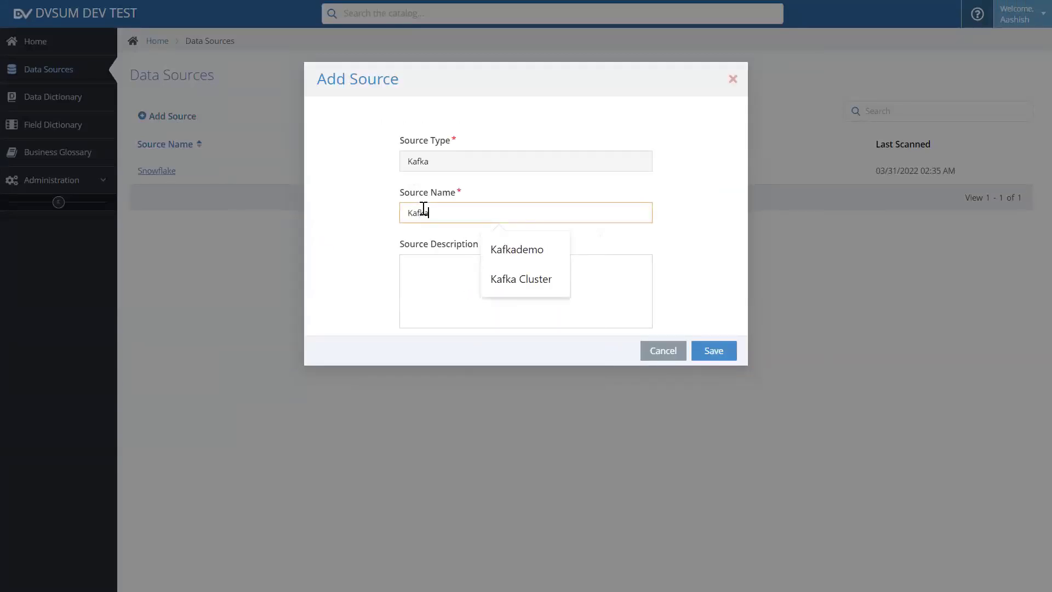
pyautogui.click(713, 350)
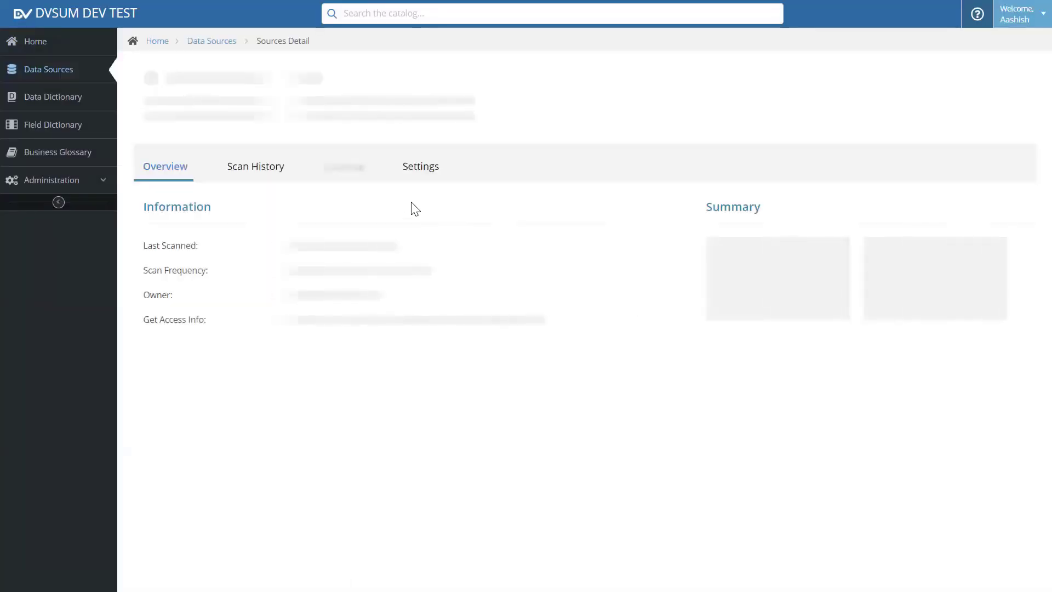
# Set the web service to DvSum Connector with bootstrap server localhost on port 9092.
pyautogui.click(364, 290)
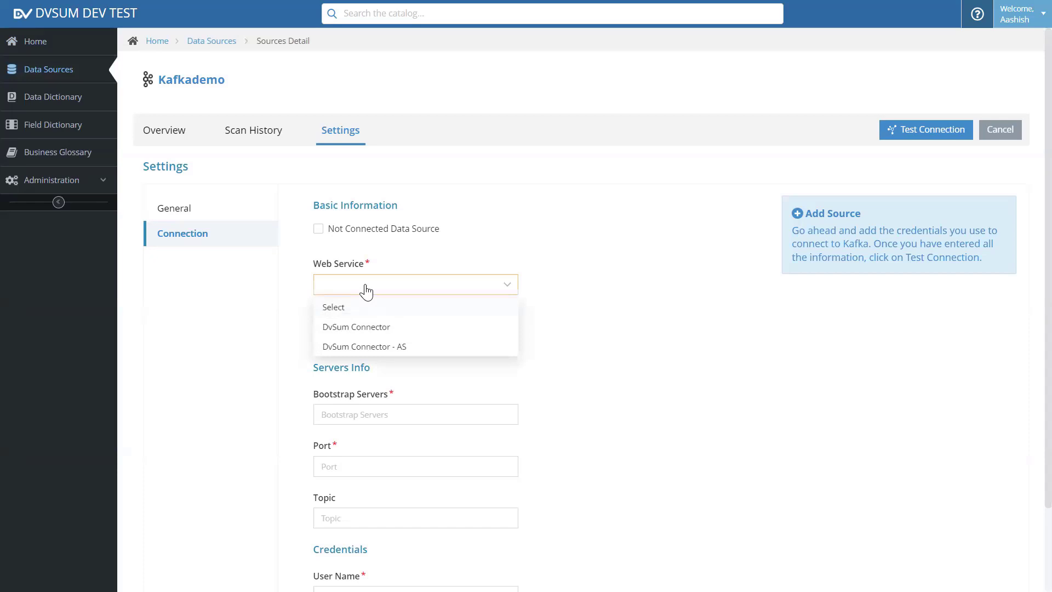
pyautogui.click(362, 327)
pyautogui.scroll(-2, 329, 373)
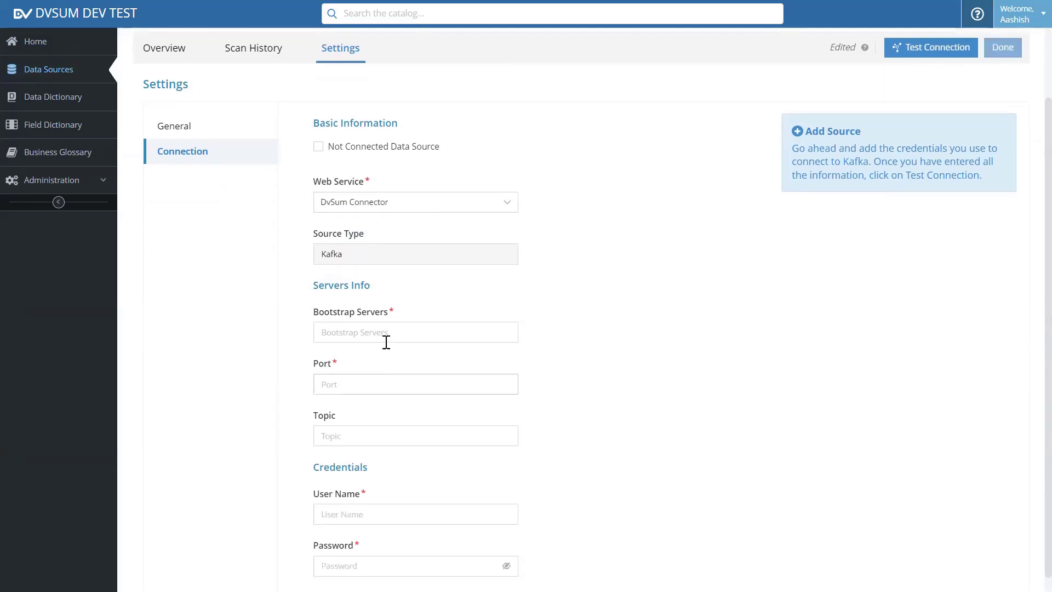
pyautogui.click(386, 338)
pyautogui.write('localhost')
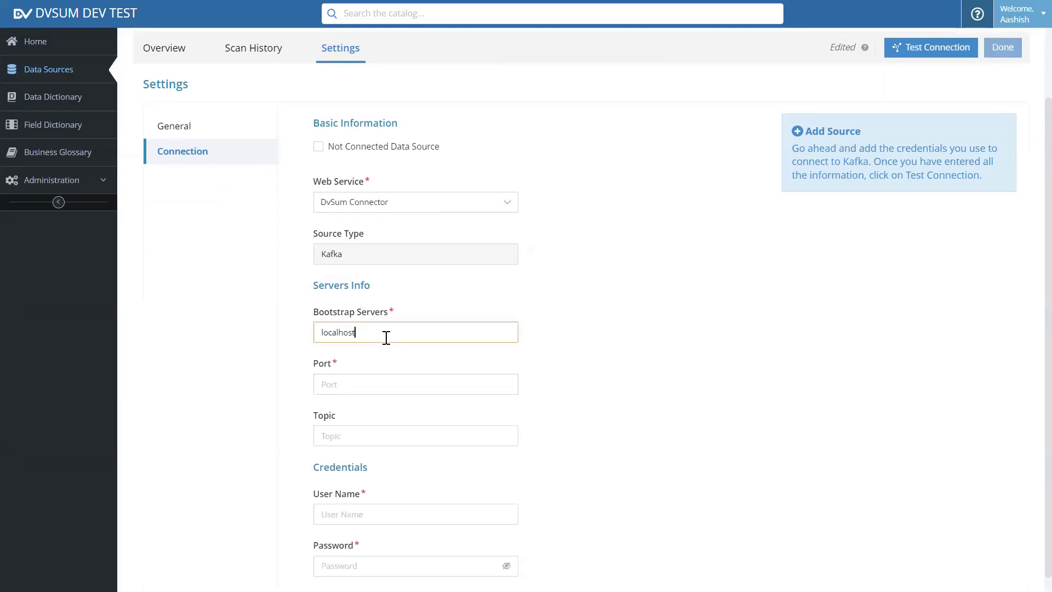
pyautogui.press('Tab')
pyautogui.write('9092')
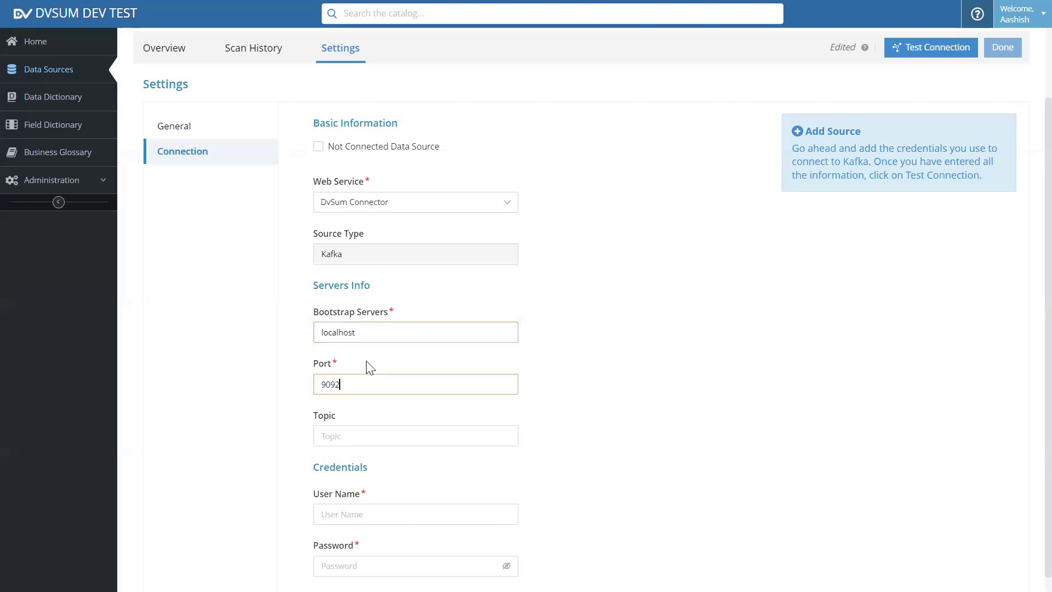
pyautogui.scroll(-1, 251, 383)
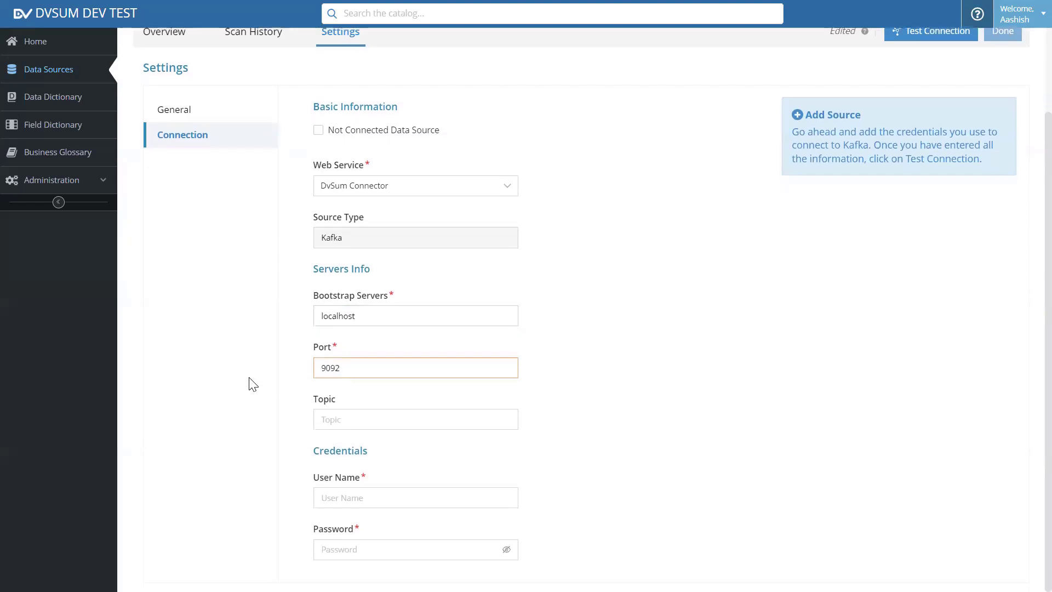
# Enter the connection user name and password, and save without a verified connection test.
pyautogui.click(343, 493)
pyautogui.write('admin')
pyautogui.press('Tab')
pyautogui.write('admin')
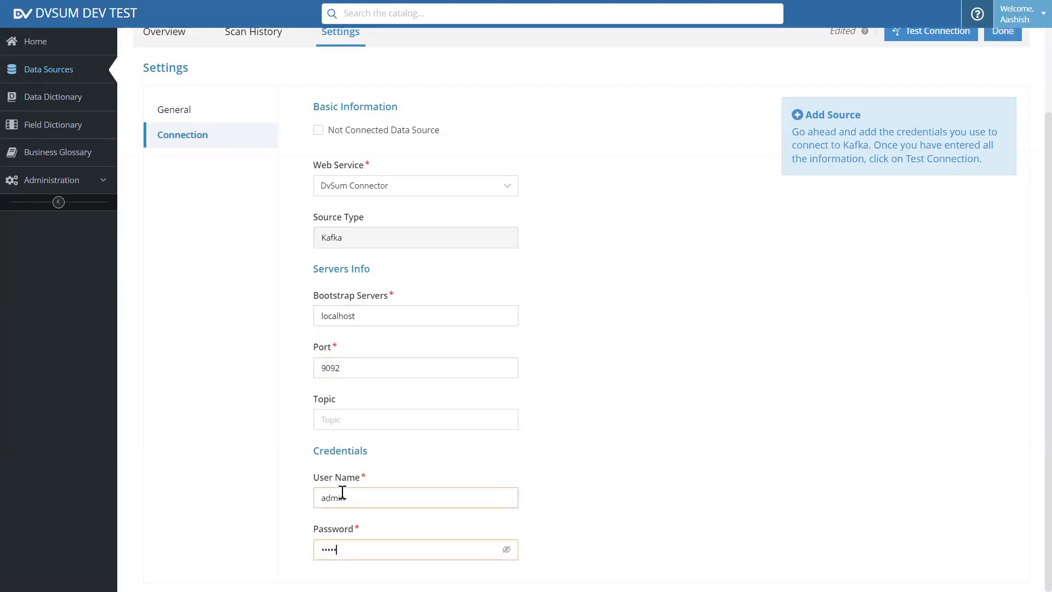
pyautogui.scroll(2, 754, 319)
pyautogui.click(1003, 131)
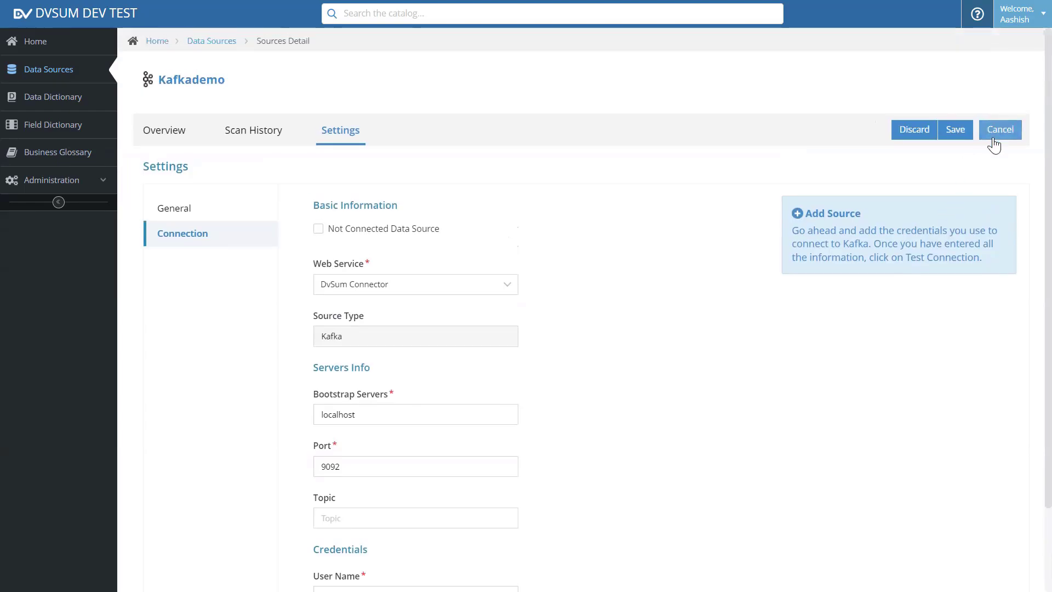
pyautogui.click(960, 131)
pyautogui.click(634, 203)
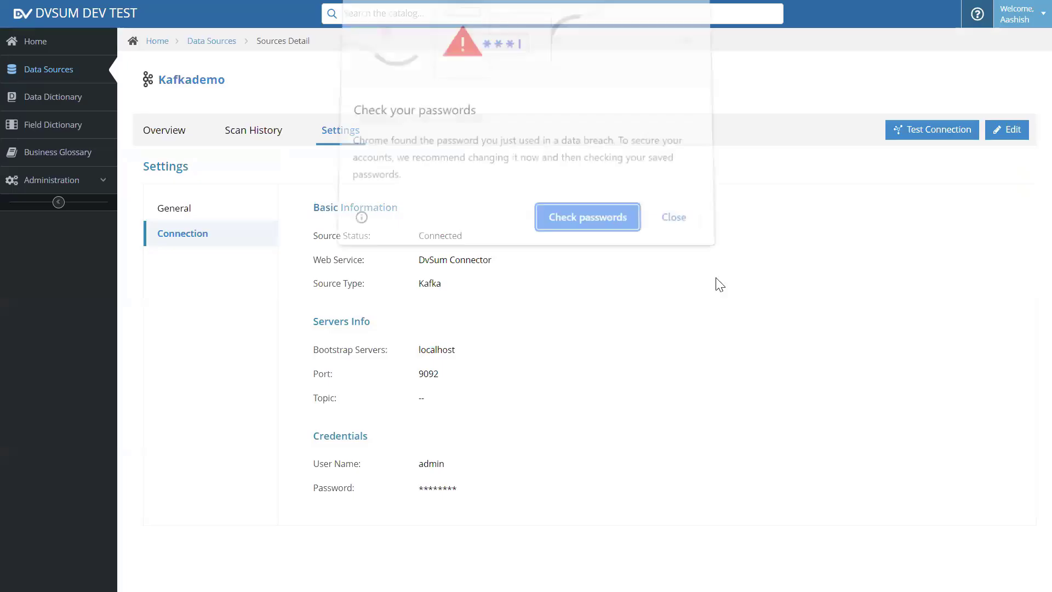
pyautogui.click(677, 219)
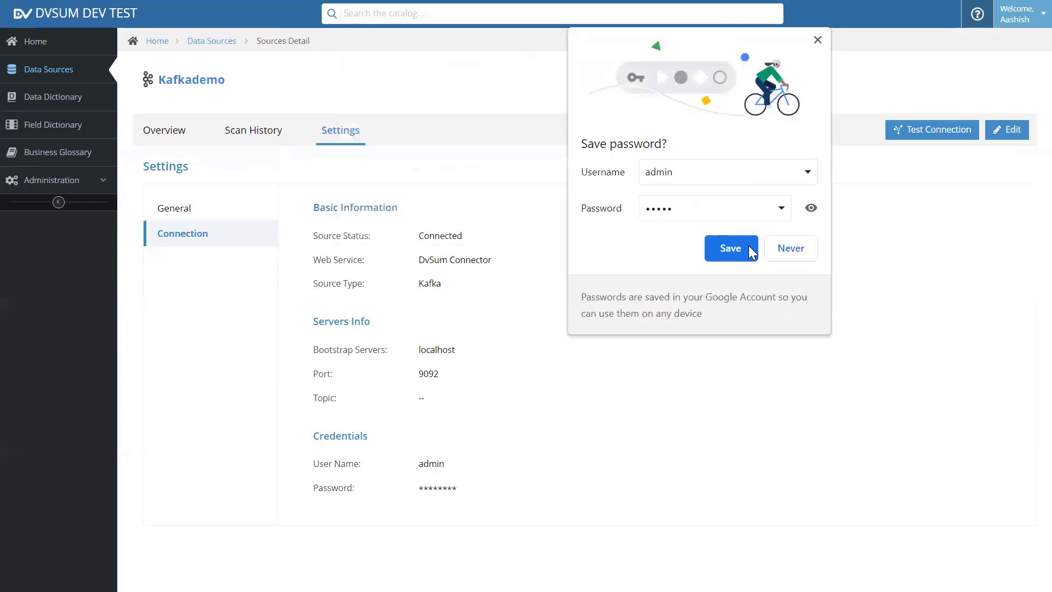
pyautogui.click(748, 245)
# Start a Scan Now of Kafkademo from its Scan History tab.
pyautogui.click(262, 132)
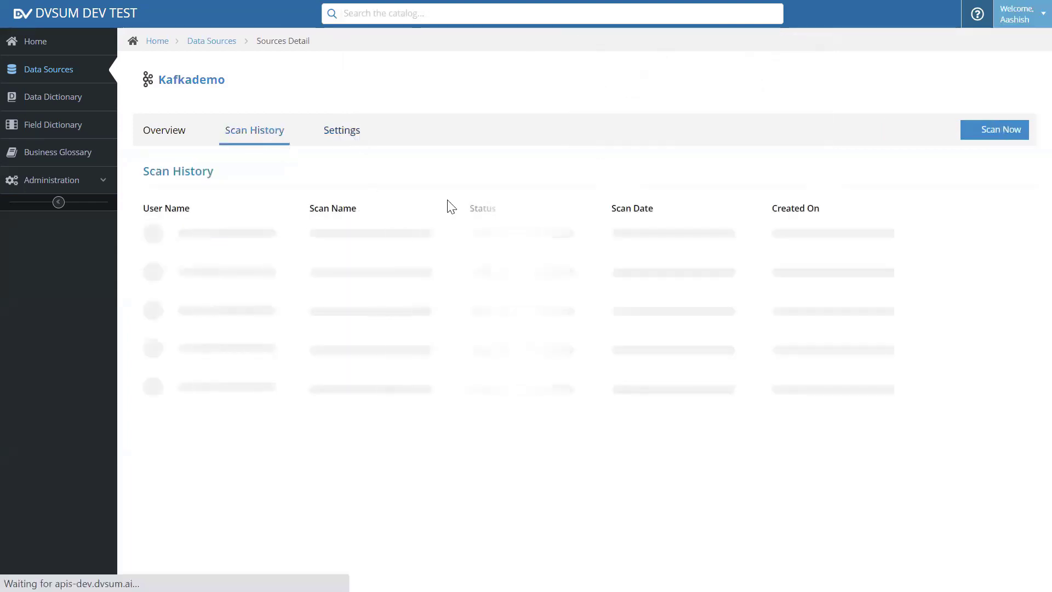
pyautogui.click(995, 141)
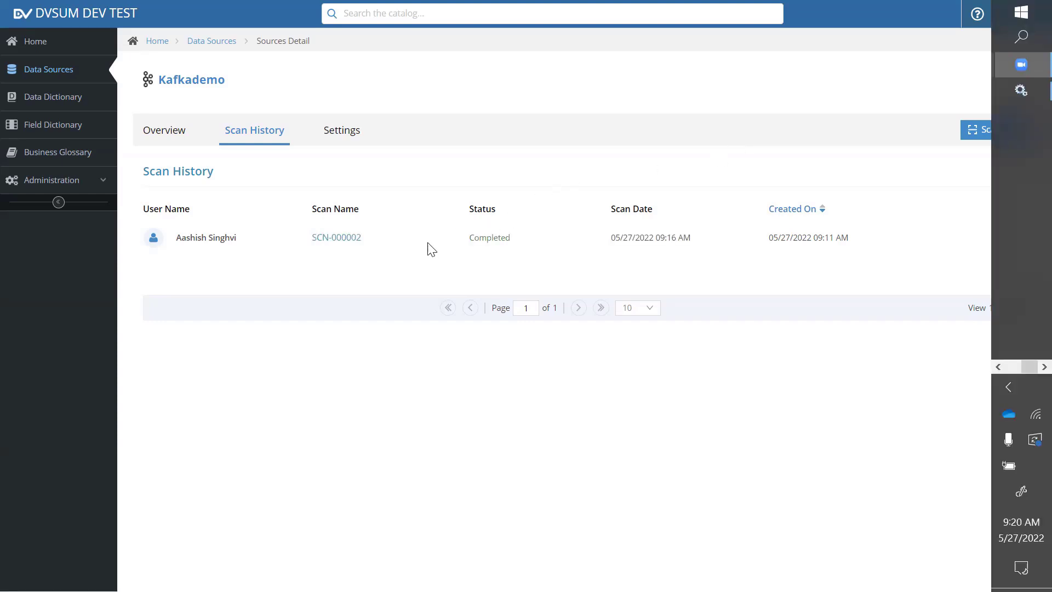
# Review scan SCN-000002's results (3 tables, 32 fields), then list the Data Dictionary's 7 datasets.
pyautogui.click(336, 238)
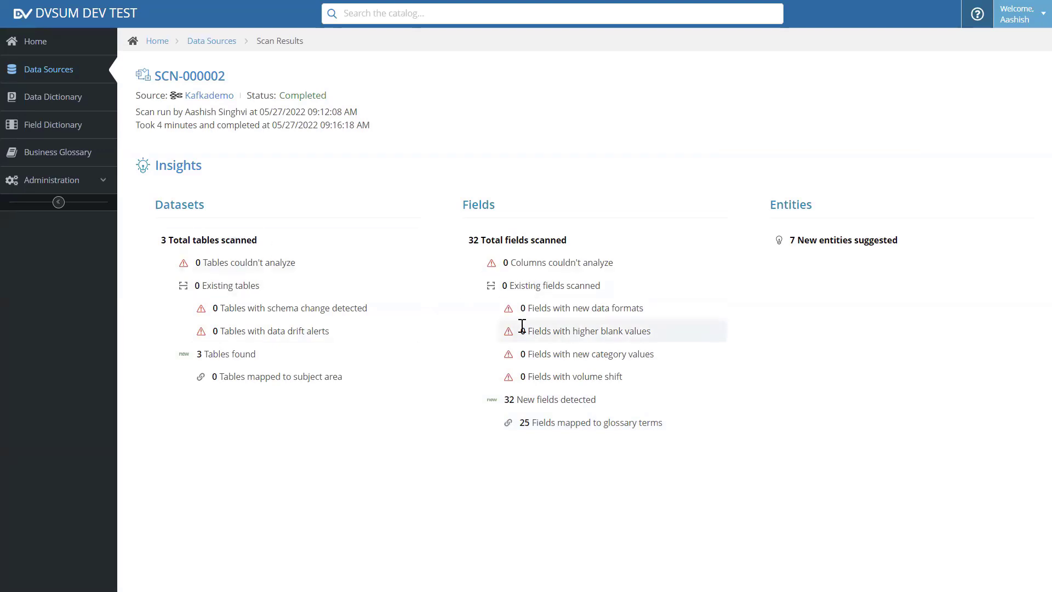
pyautogui.click(47, 104)
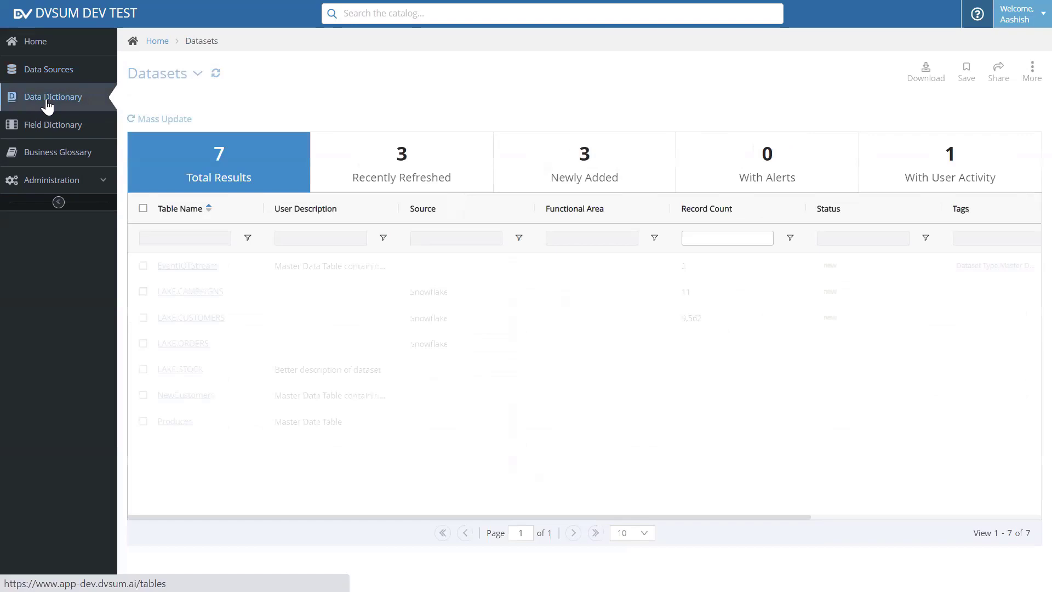
# Filter datasets to Recently Refreshed and open the NewCustomers dataset details.
pyautogui.click(440, 171)
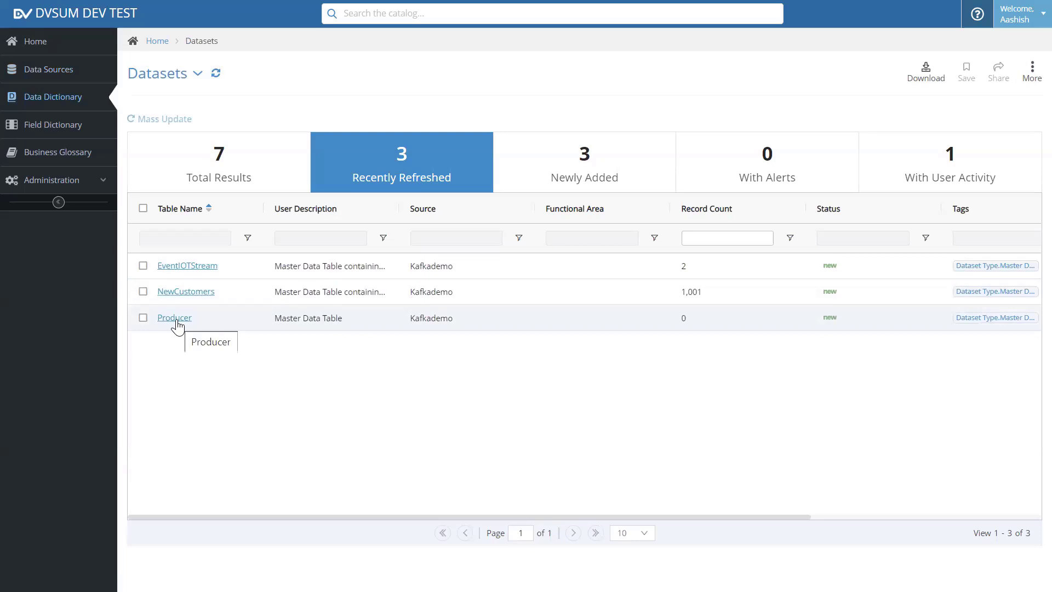
pyautogui.click(184, 296)
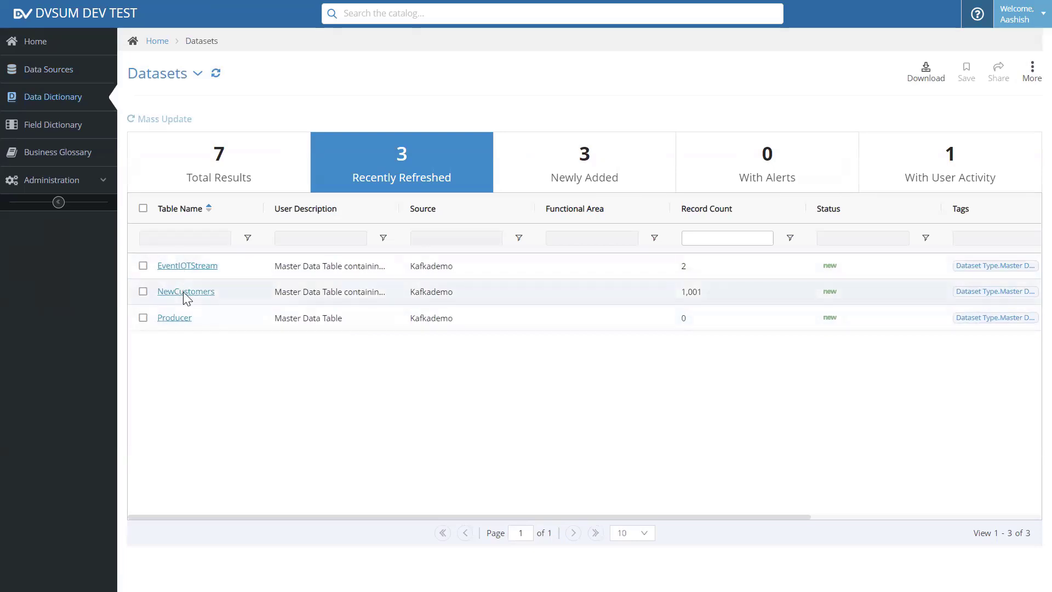
# Open the full NewCustomers page and show its 21 profiled columns in Dictionary View.
pyautogui.click(848, 86)
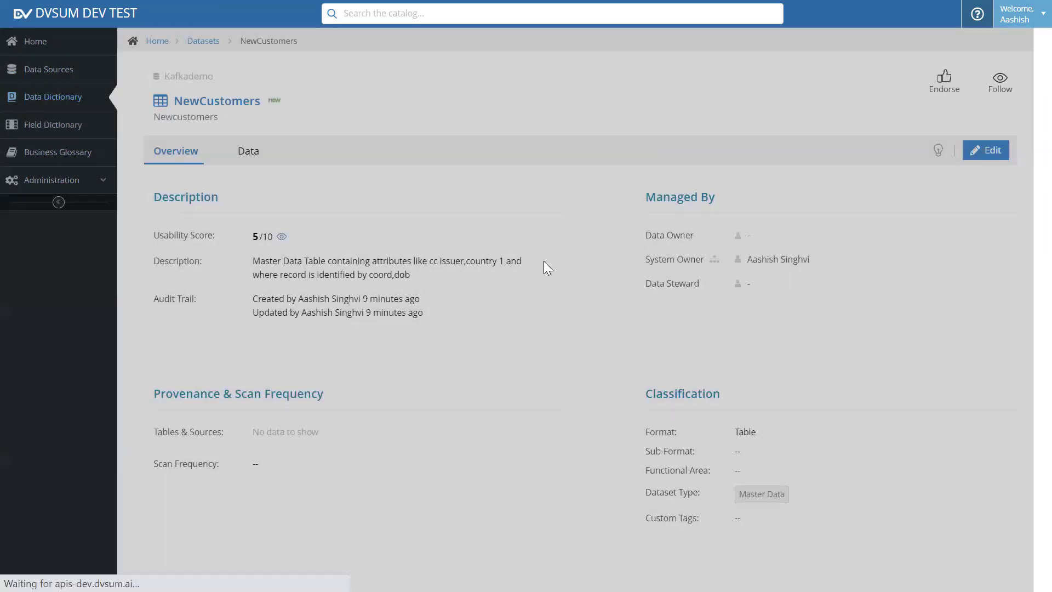
pyautogui.click(58, 202)
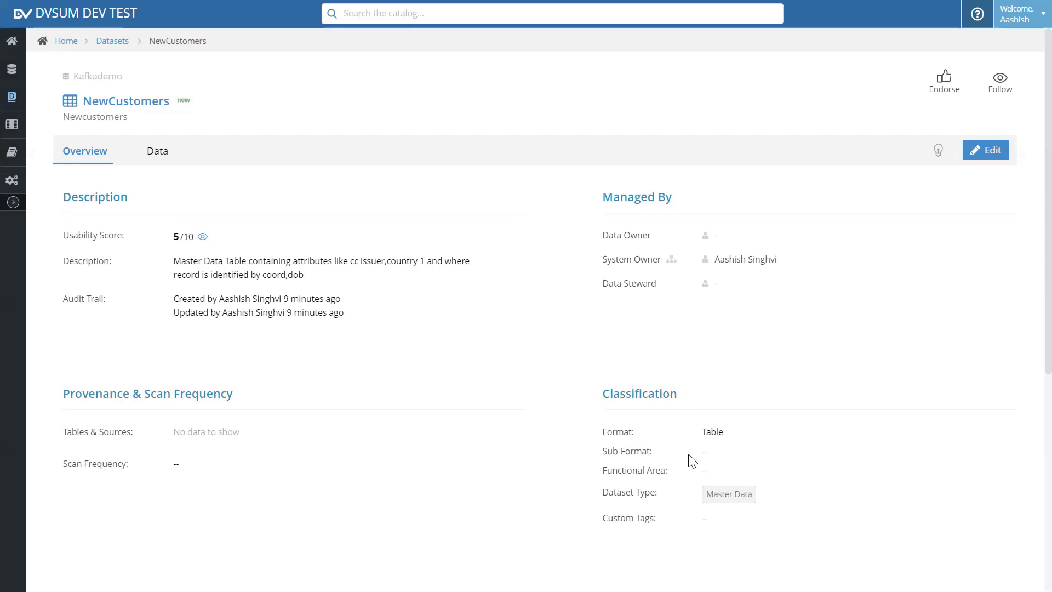
pyautogui.click(159, 151)
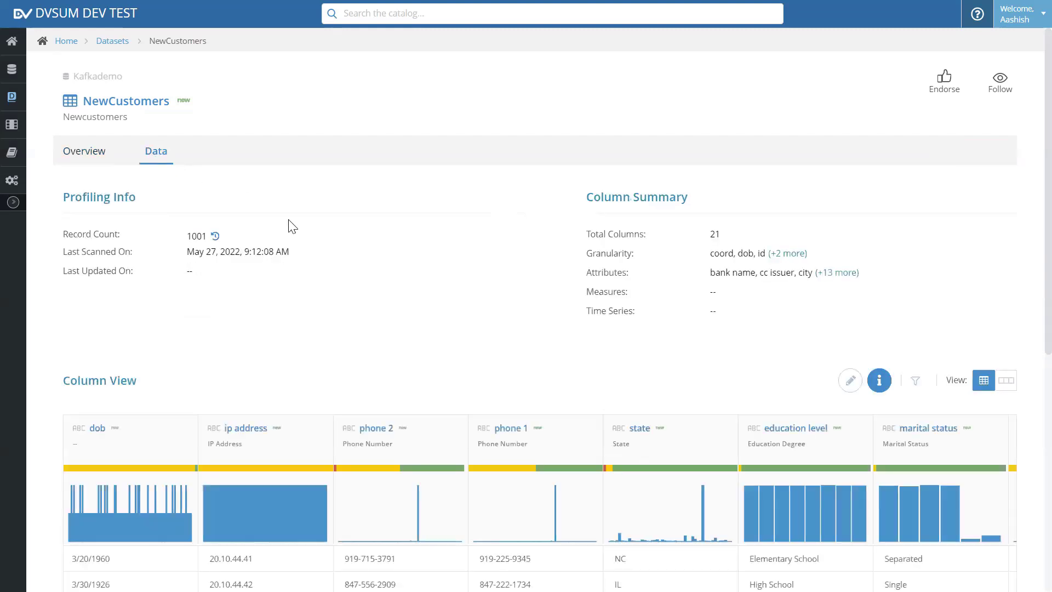
pyautogui.scroll(-1, 314, 226)
pyautogui.scroll(-1, 314, 226)
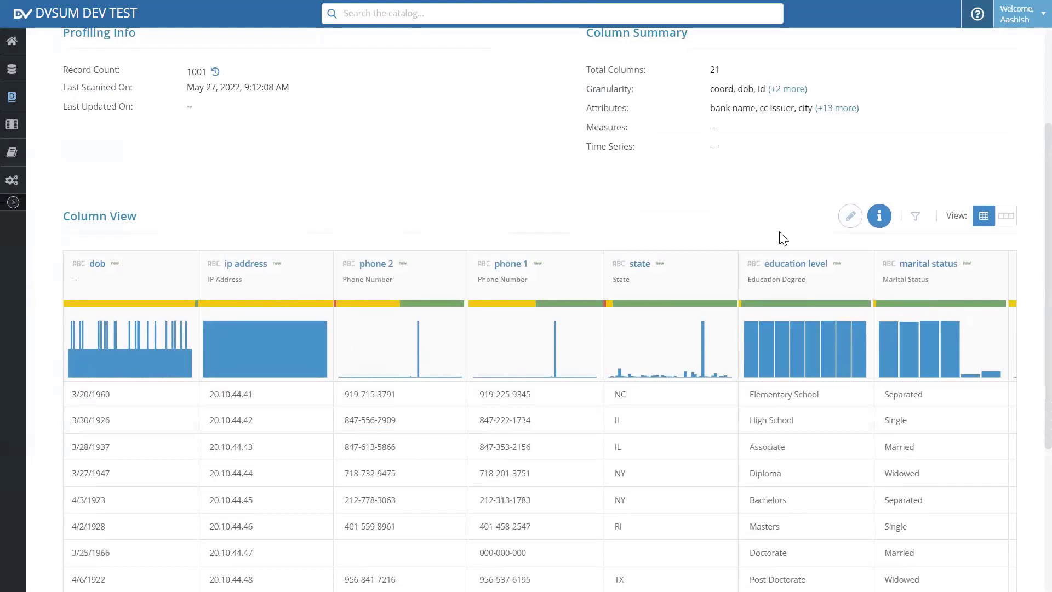
pyautogui.click(1008, 219)
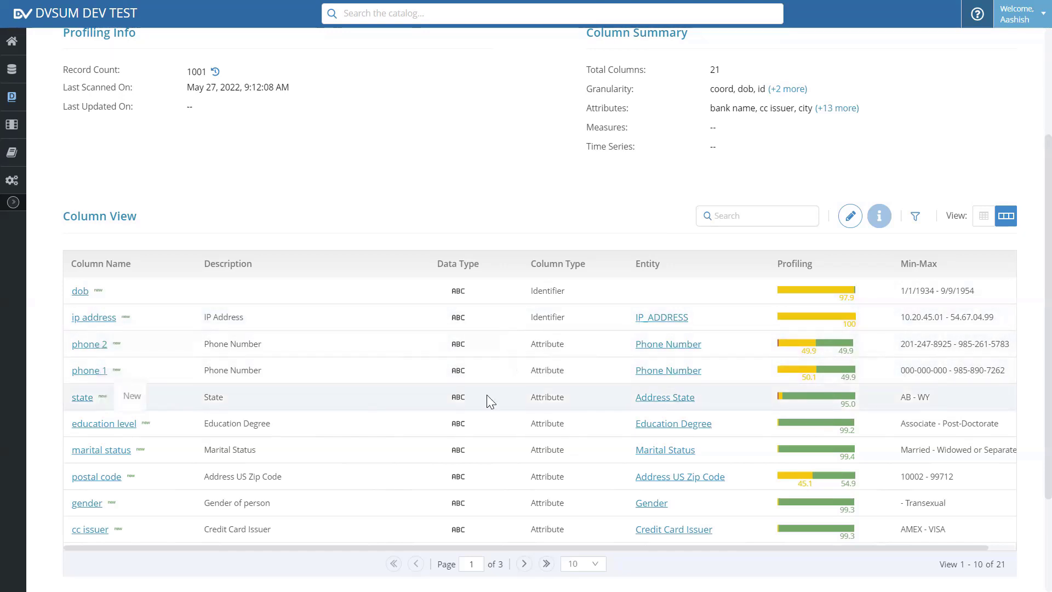
# Set the Column View page size to 50 so all 21 columns show.
pyautogui.scroll(-3, 675, 403)
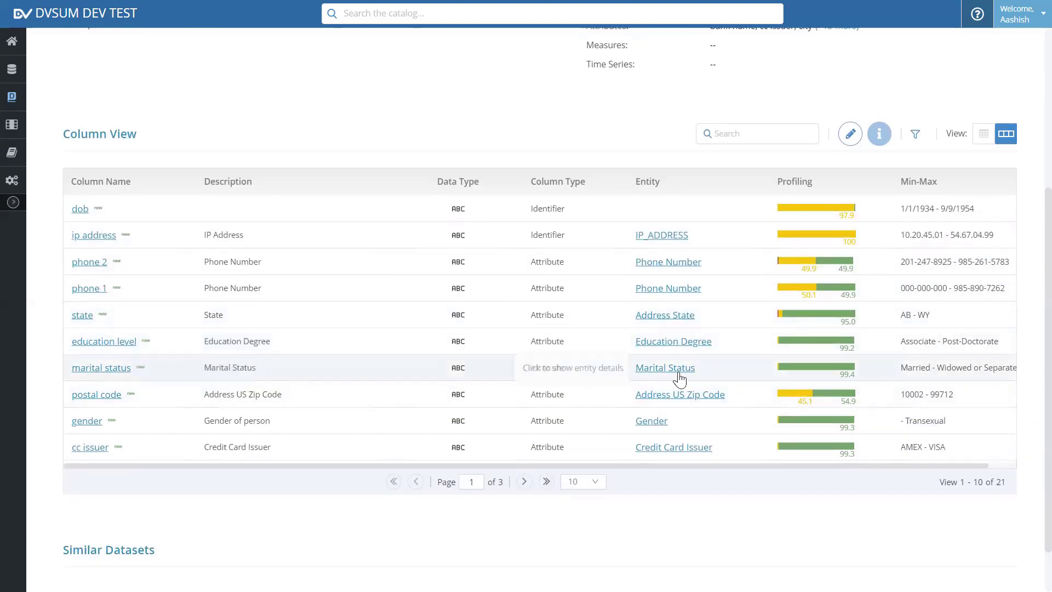
pyautogui.click(597, 482)
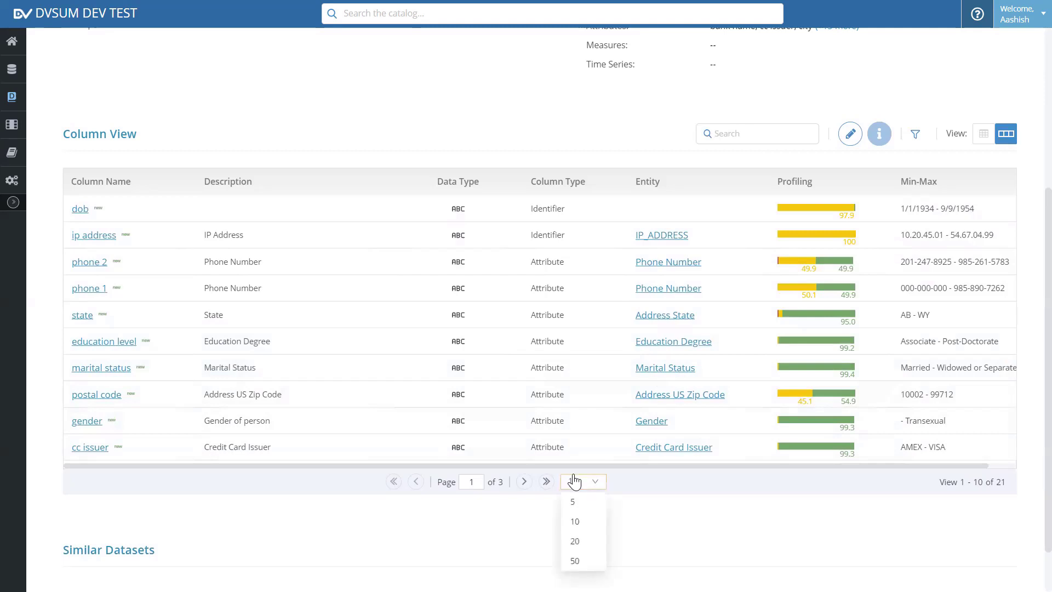
pyautogui.click(576, 563)
pyautogui.scroll(-2, 574, 420)
pyautogui.scroll(-4, 574, 419)
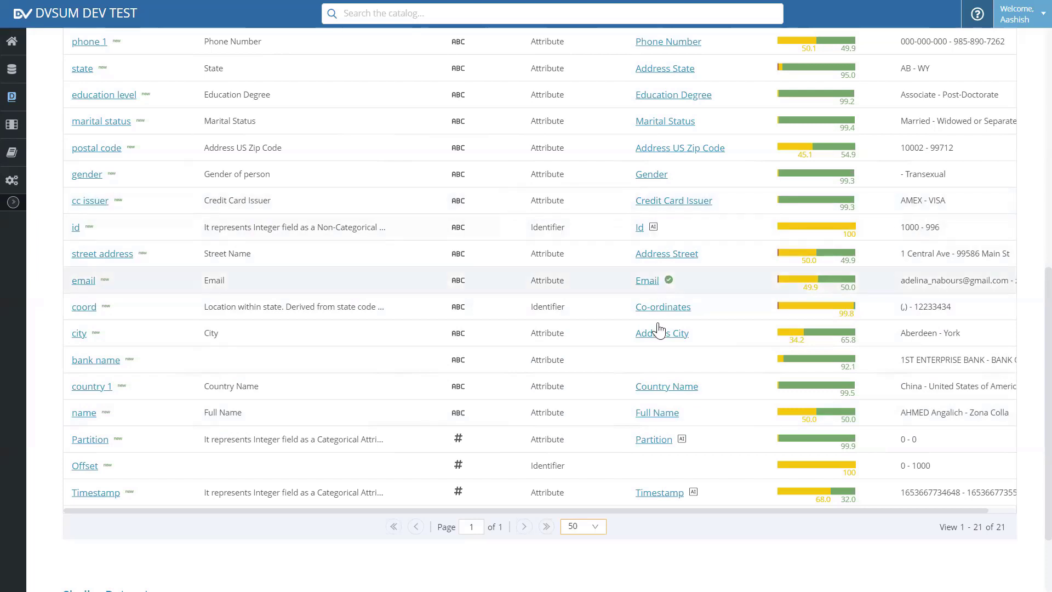
pyautogui.scroll(5, 339, 200)
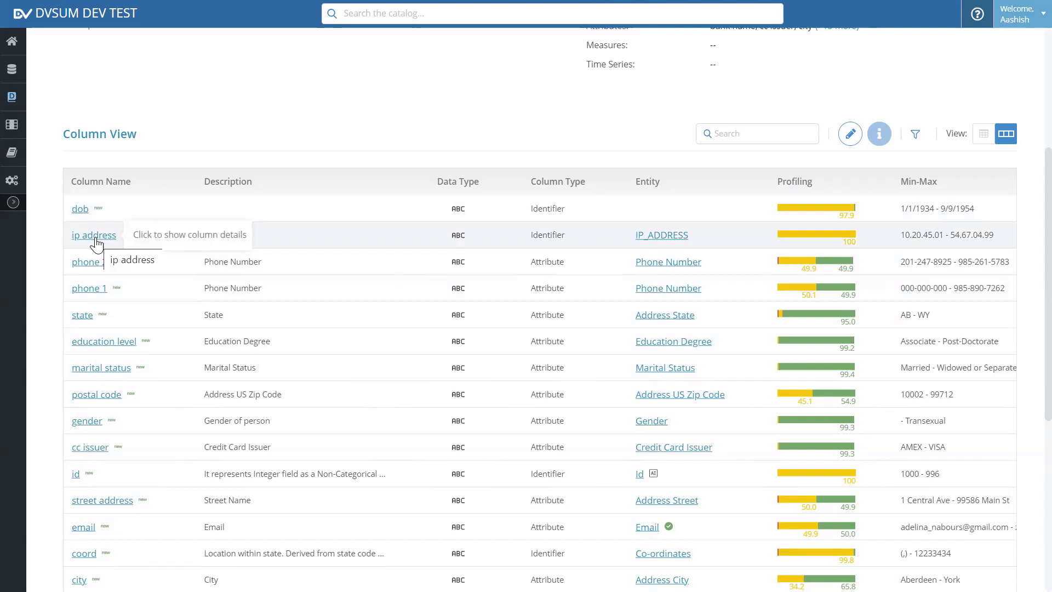
# Check the state column's value distribution in its details panel, then close it.
pyautogui.click(458, 296)
pyautogui.scroll(-7, 786, 328)
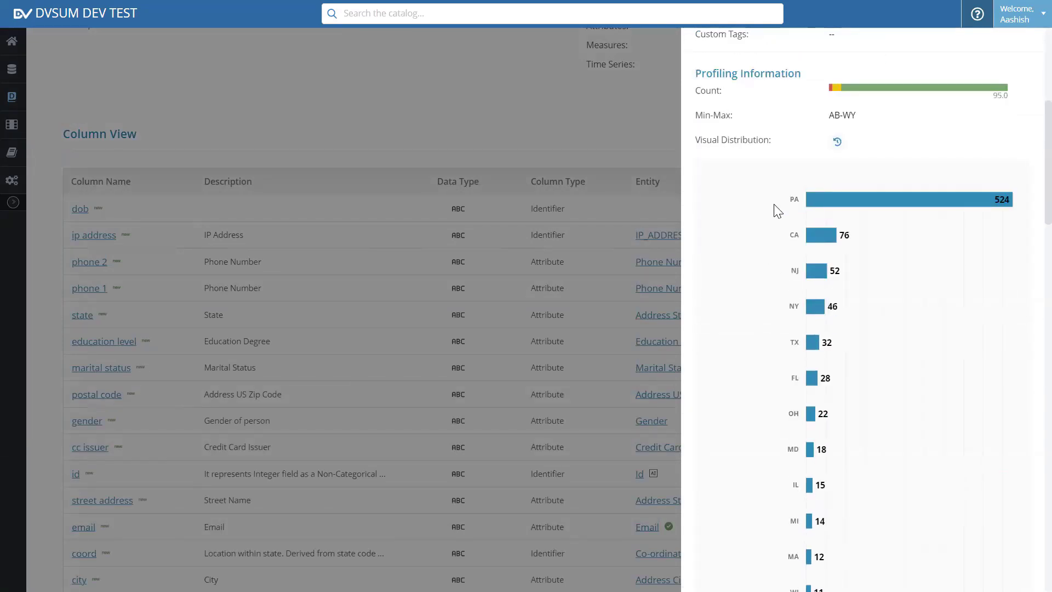
pyautogui.click(38, 282)
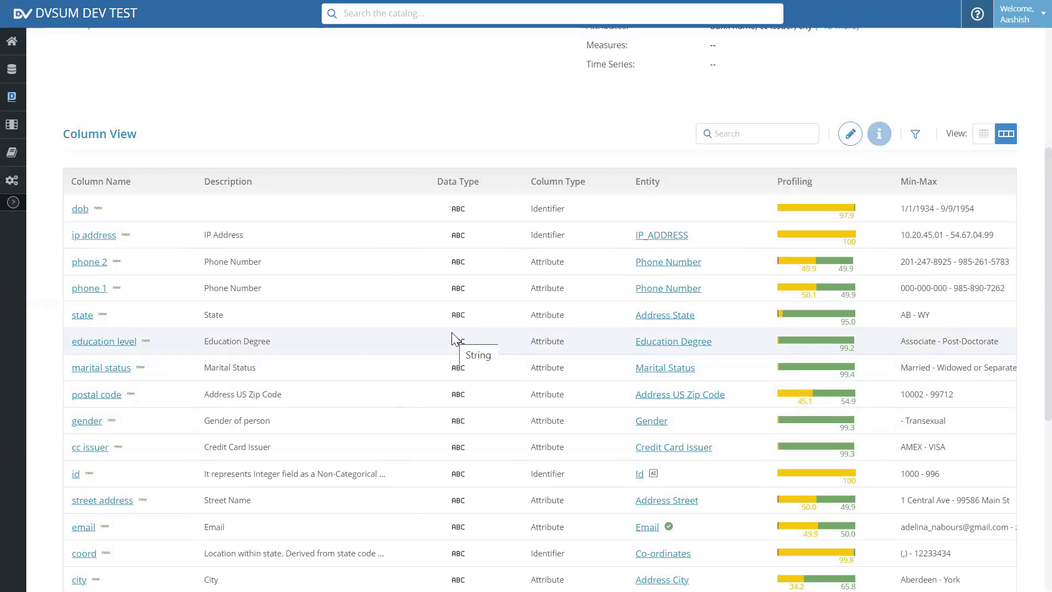
pyautogui.scroll(5, 451, 332)
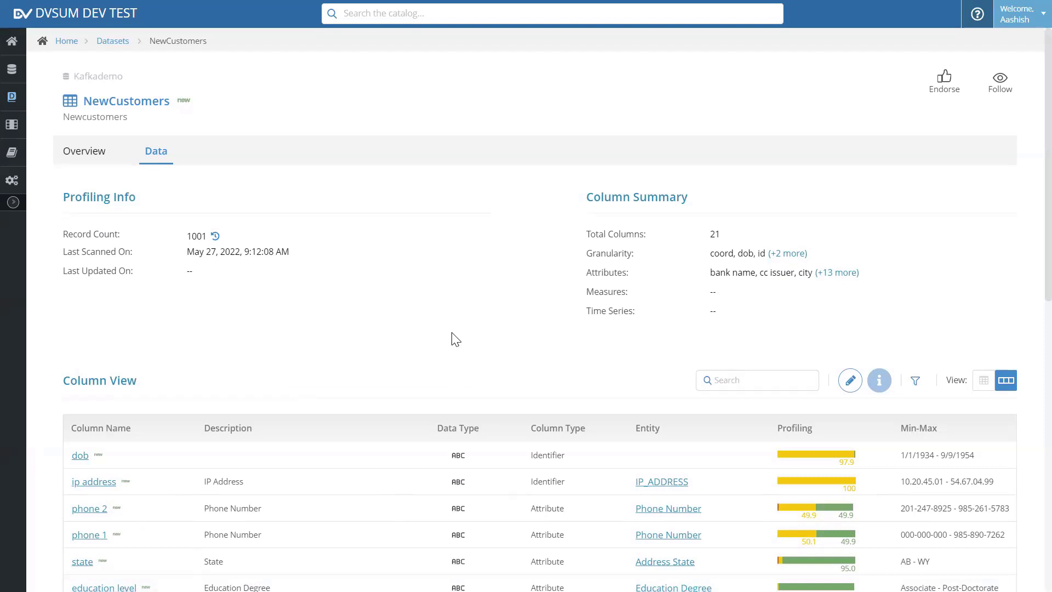
# Open the EventIOTStream dataset page and list its 8 columns in Dictionary View.
pyautogui.click(111, 42)
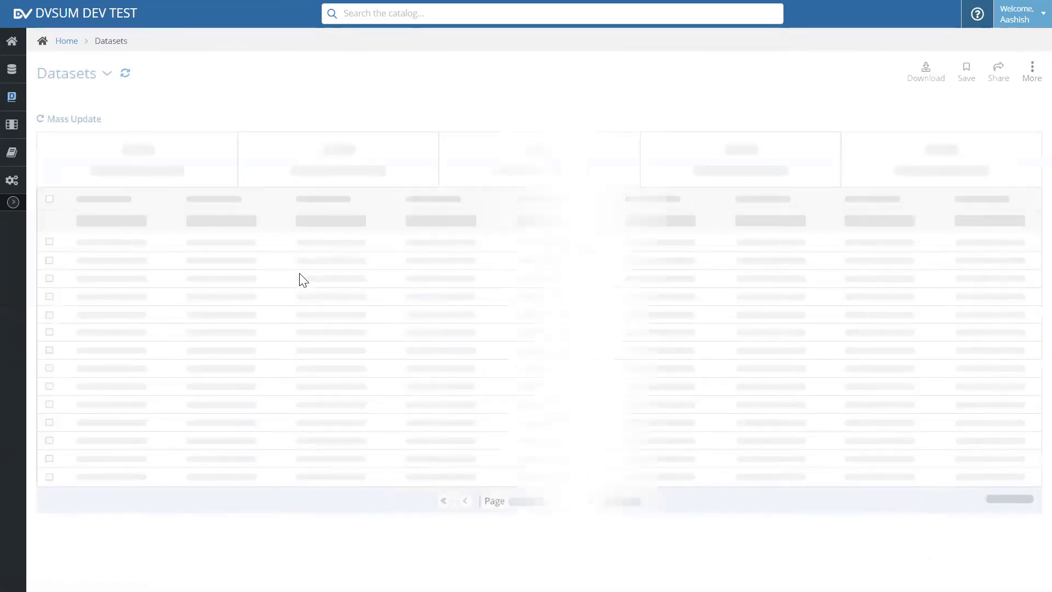
pyautogui.click(107, 265)
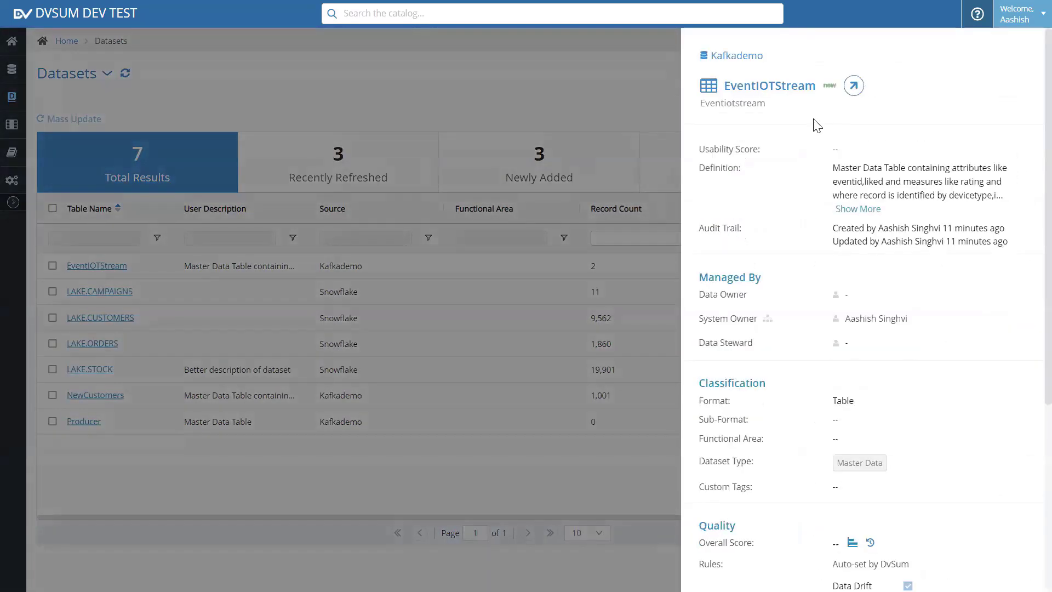
pyautogui.click(853, 85)
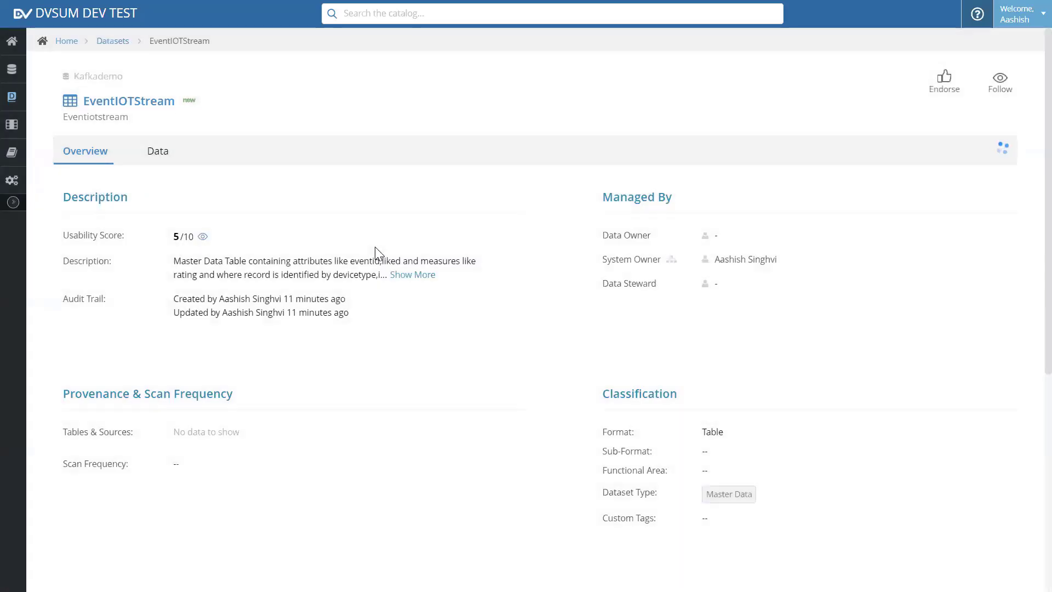
pyautogui.click(159, 153)
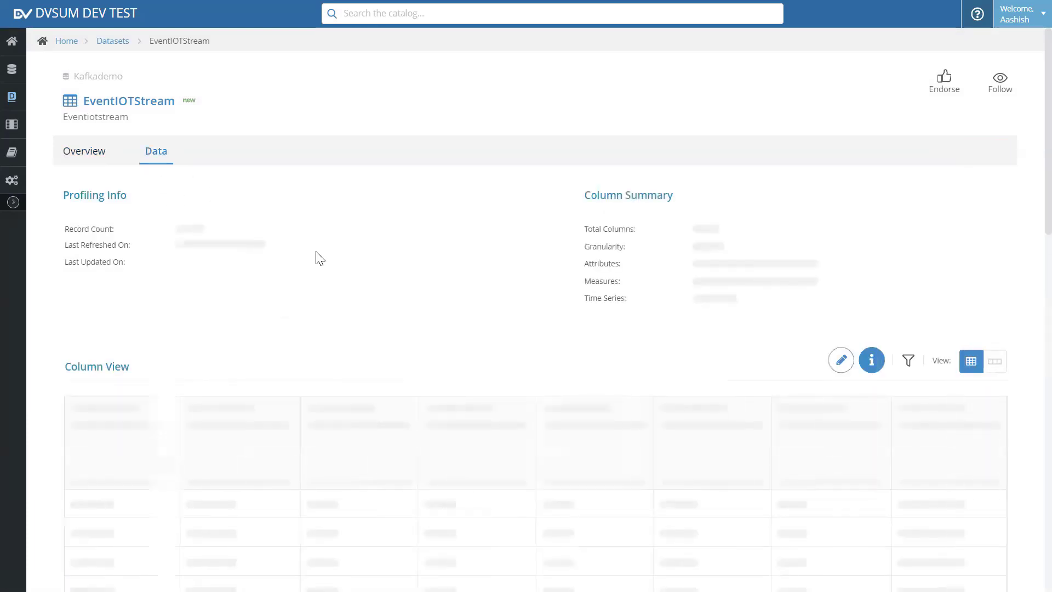
pyautogui.scroll(-3, 329, 262)
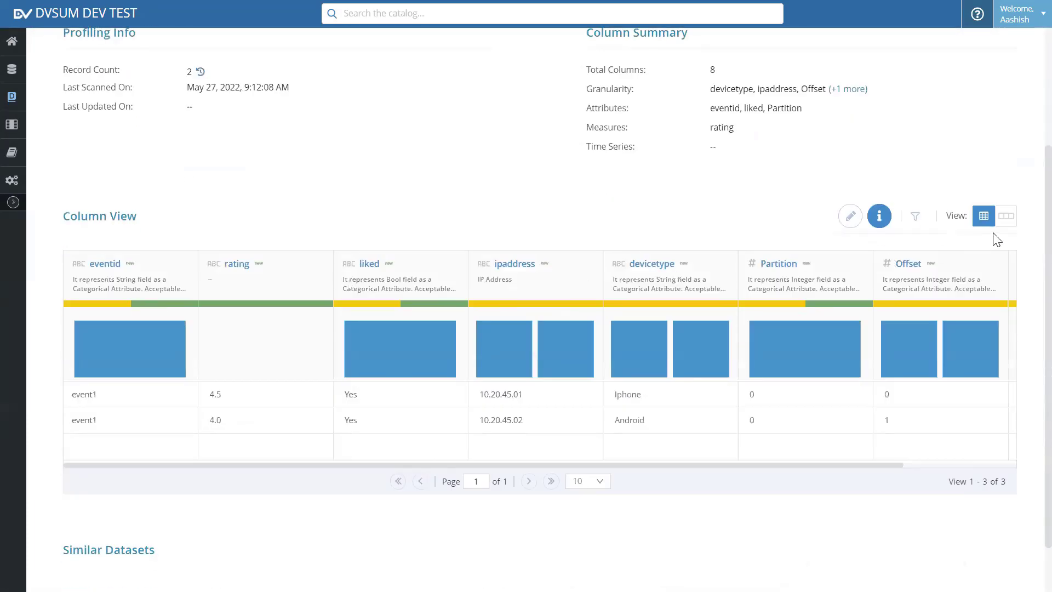
pyautogui.click(1006, 216)
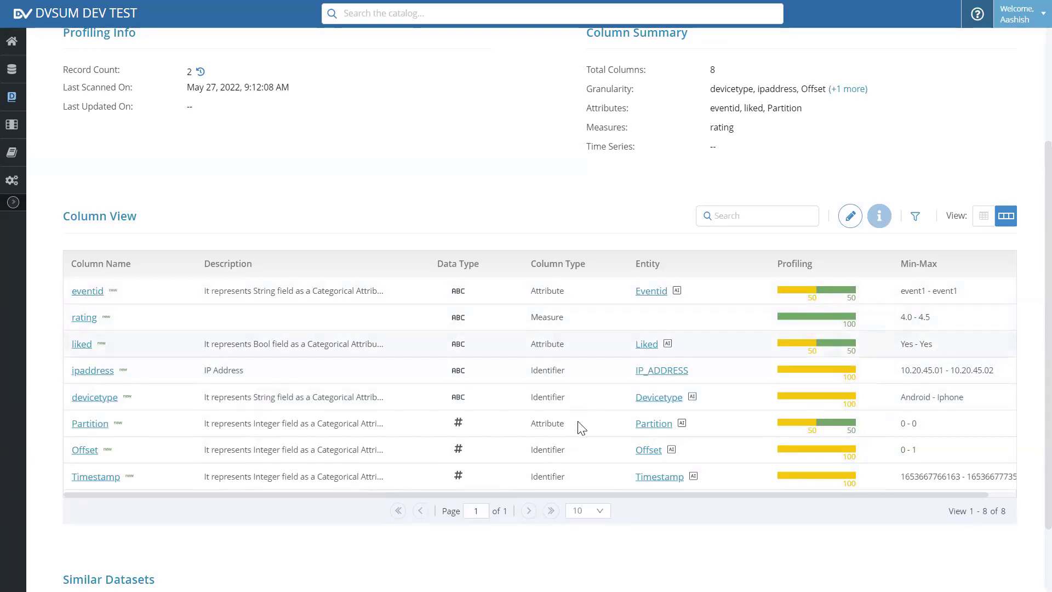
pyautogui.scroll(1, 416, 316)
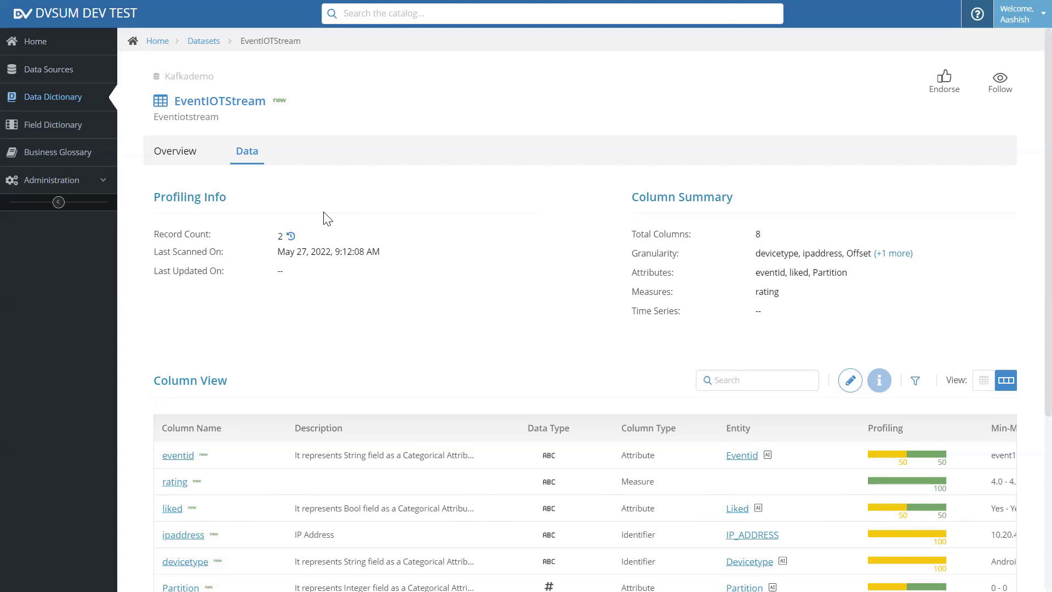
# Search the catalog for 'ip address', review the matching datasets and columns, then return Home.
pyautogui.click(380, 12)
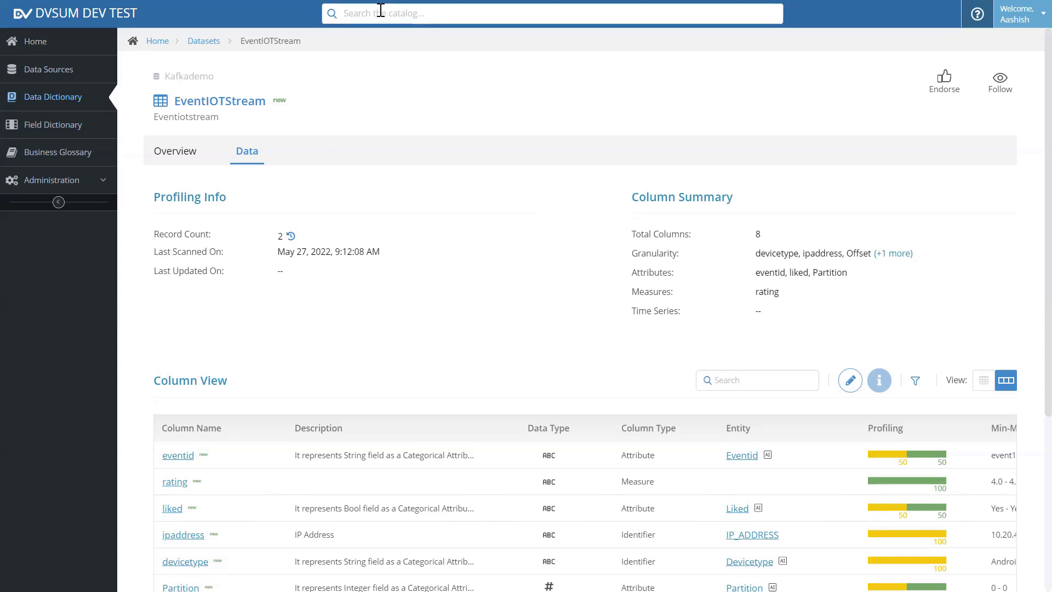
pyautogui.write('ip ad')
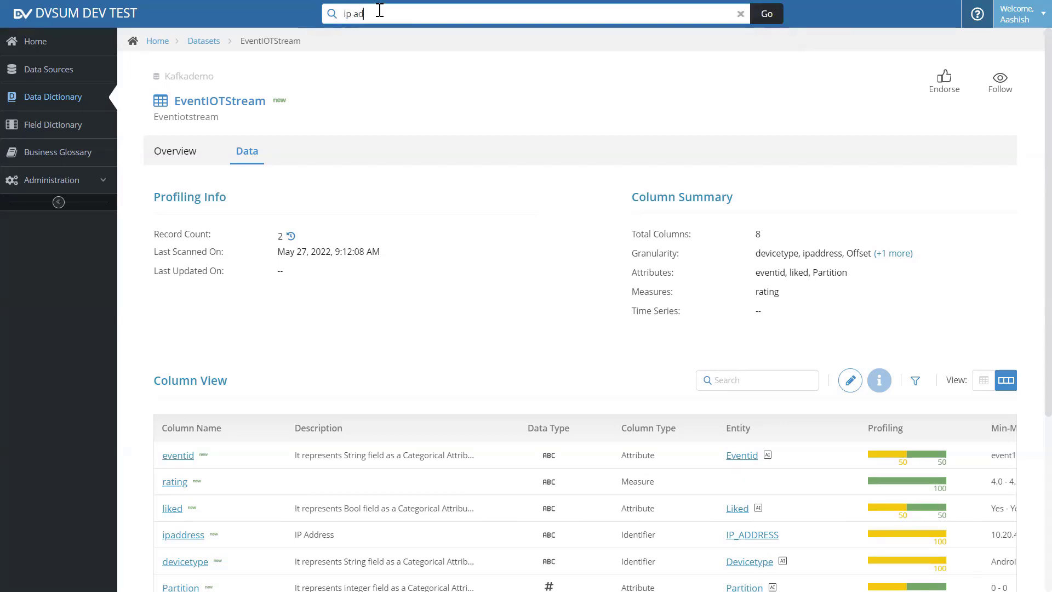
pyautogui.write('dress')
pyautogui.press('Return')
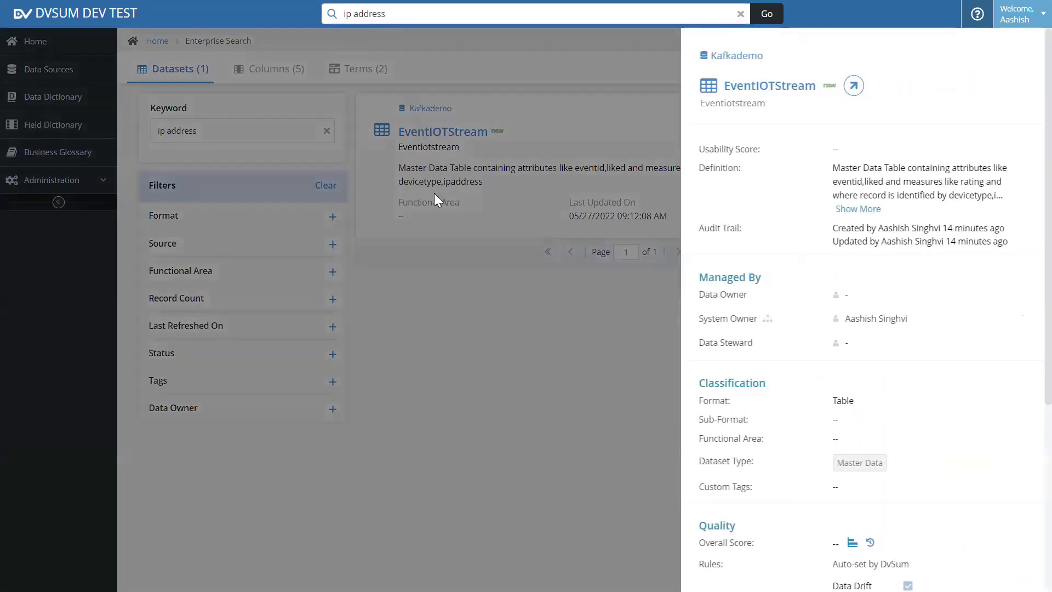
pyautogui.click(434, 193)
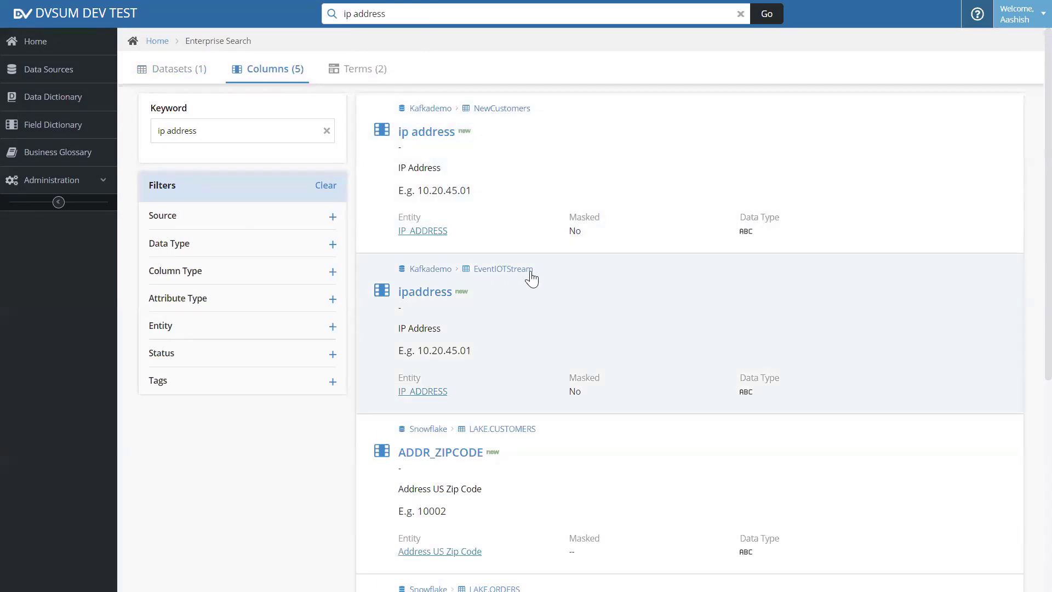
pyautogui.hotkey('alt', 'Left')
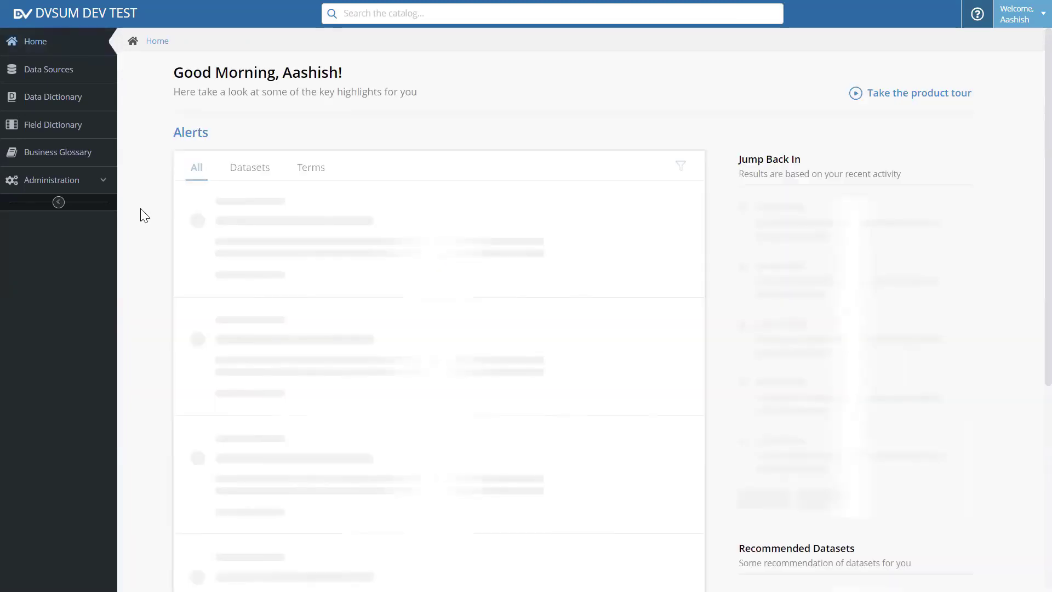